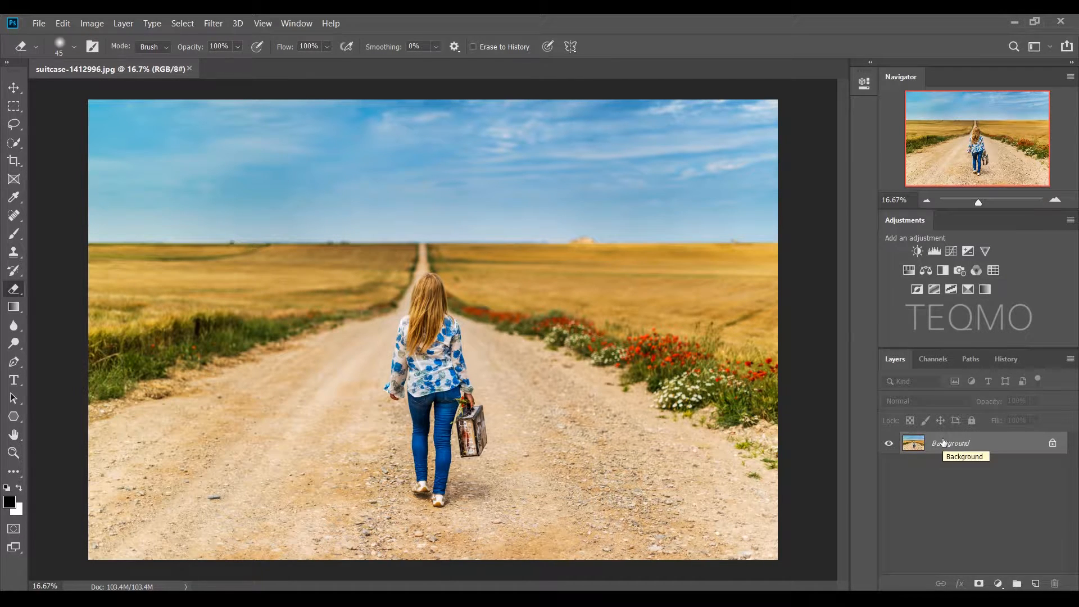
Duplicate the Background layer within the same document, keeping the name Background copy
{"action": "right_click", "coordinate": [994, 447]}
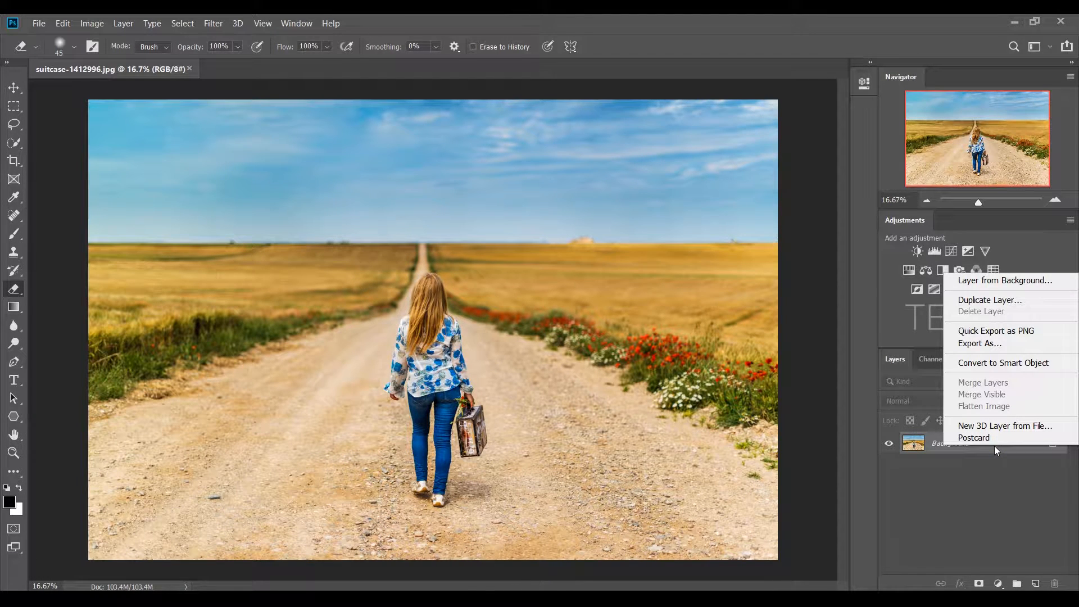
{"action": "left_click", "coordinate": [987, 301]}
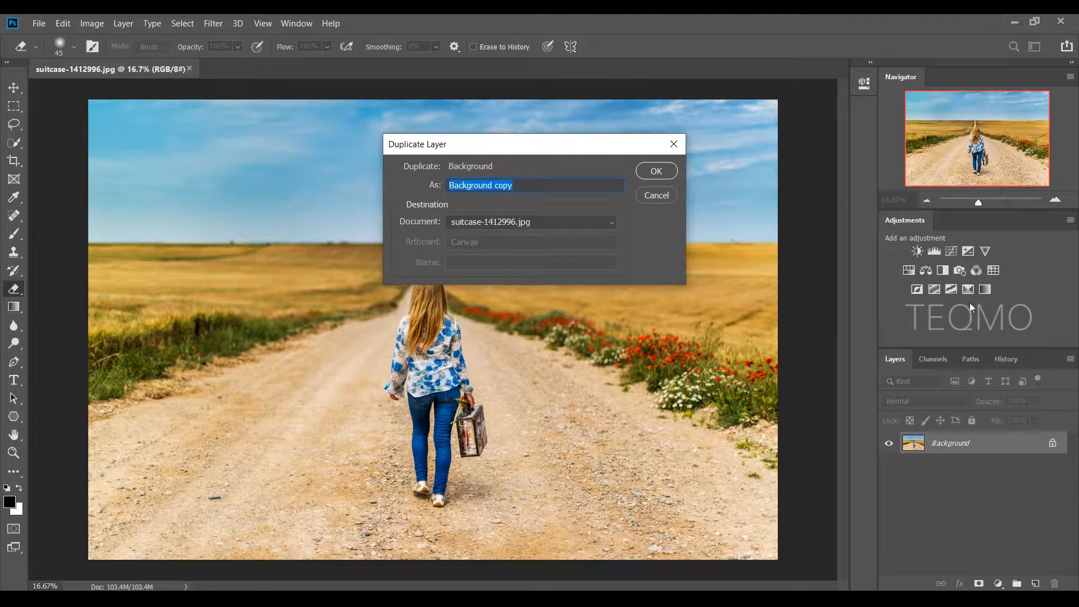
{"action": "key", "text": "Return"}
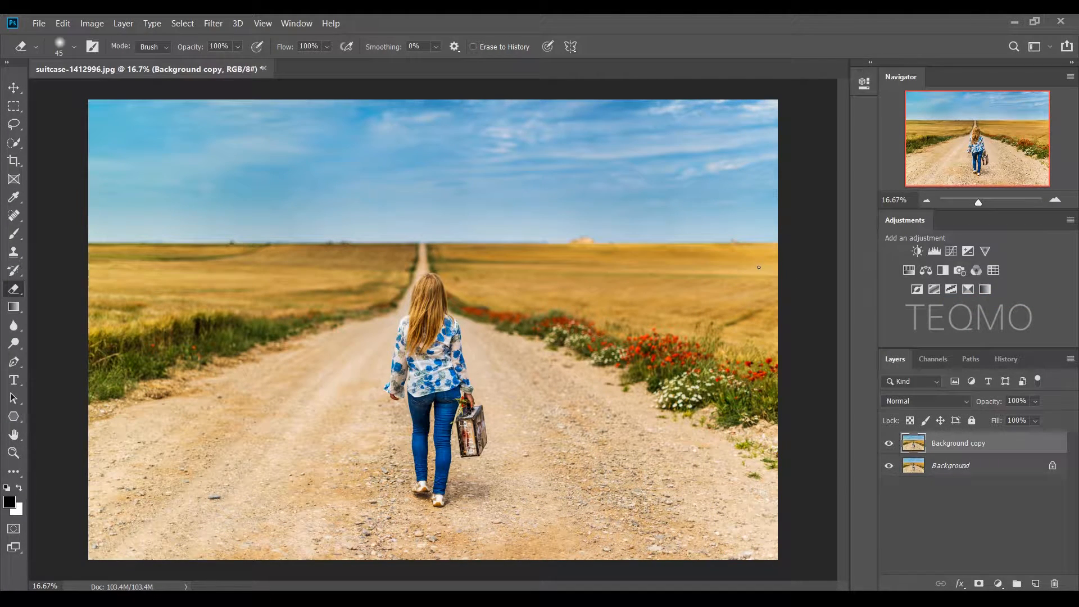
Convert the Background copy layer to a smart object
{"action": "left_click", "coordinate": [206, 25]}
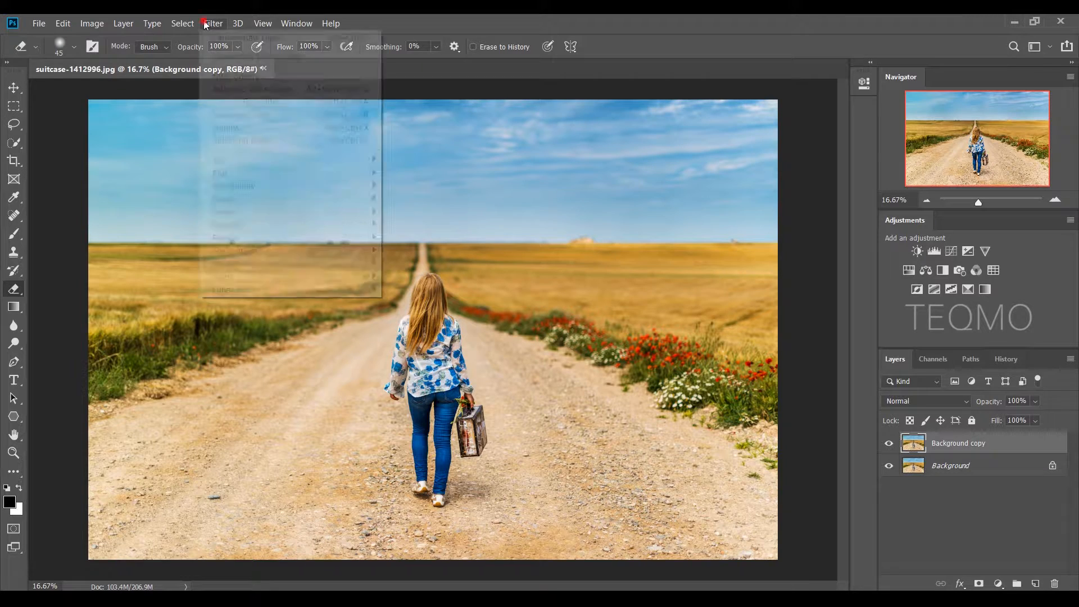
{"action": "left_click", "coordinate": [350, 19]}
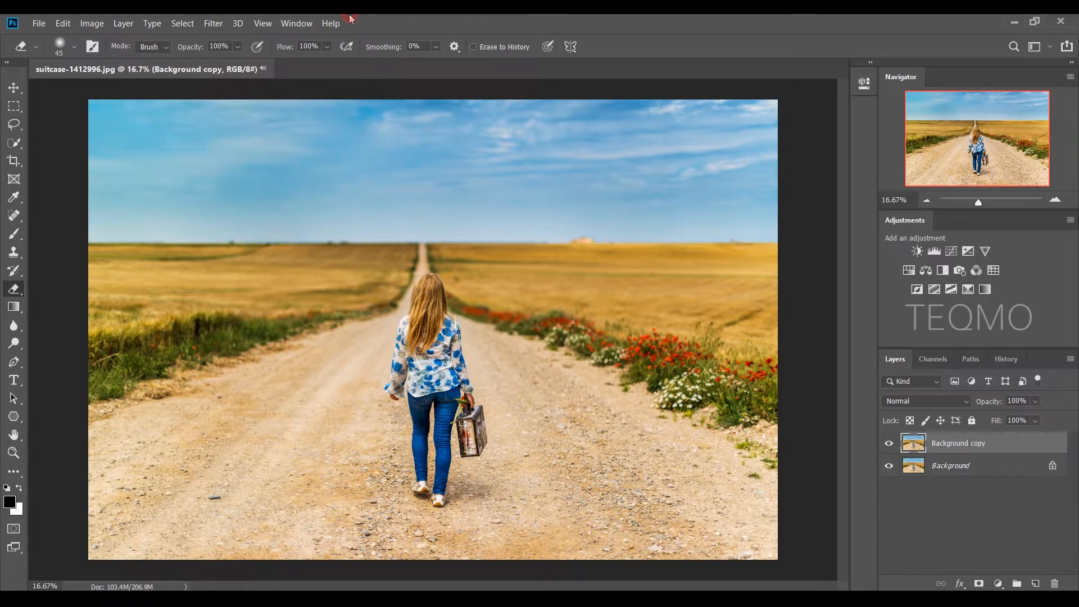
{"action": "right_click", "coordinate": [936, 444]}
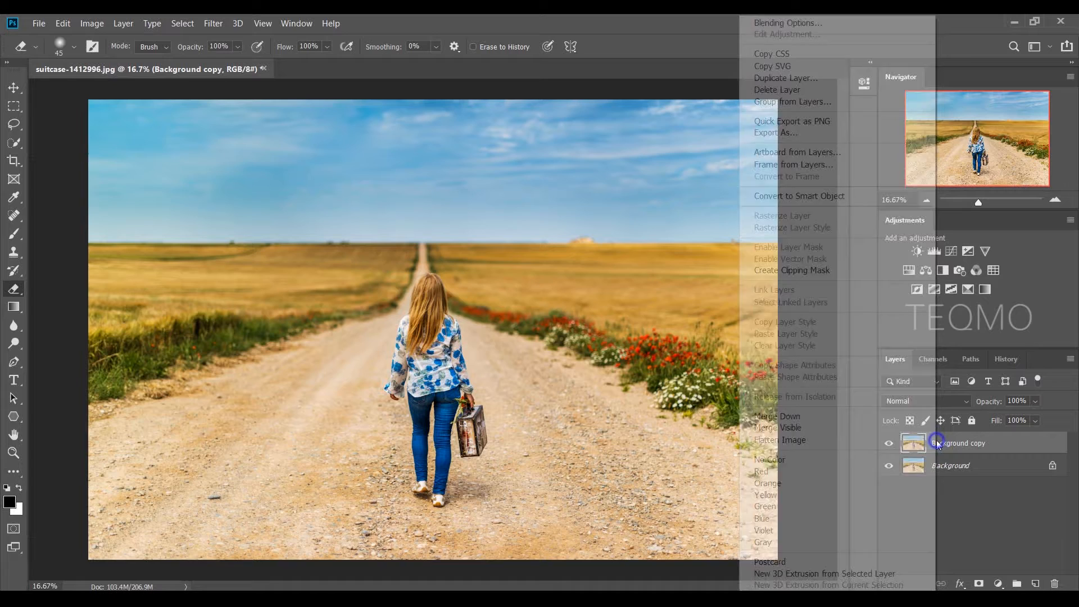
{"action": "left_click", "coordinate": [797, 196]}
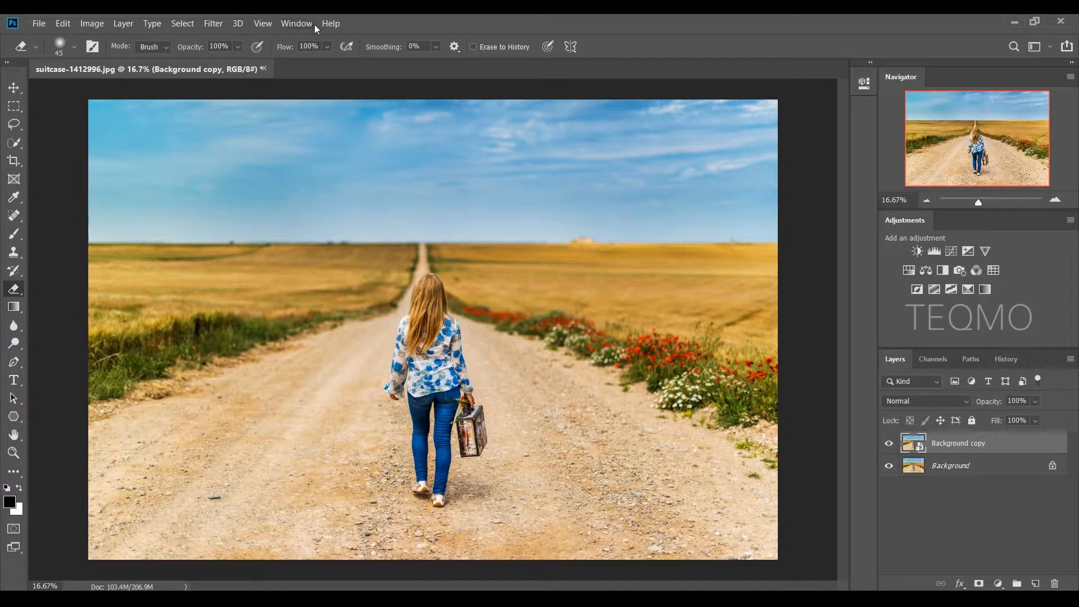
Start a Camera Raw Filter and calibrate the primaries: blue hue -45 and saturation +23, green hue +48, red hue -39
{"action": "left_click", "coordinate": [214, 24]}
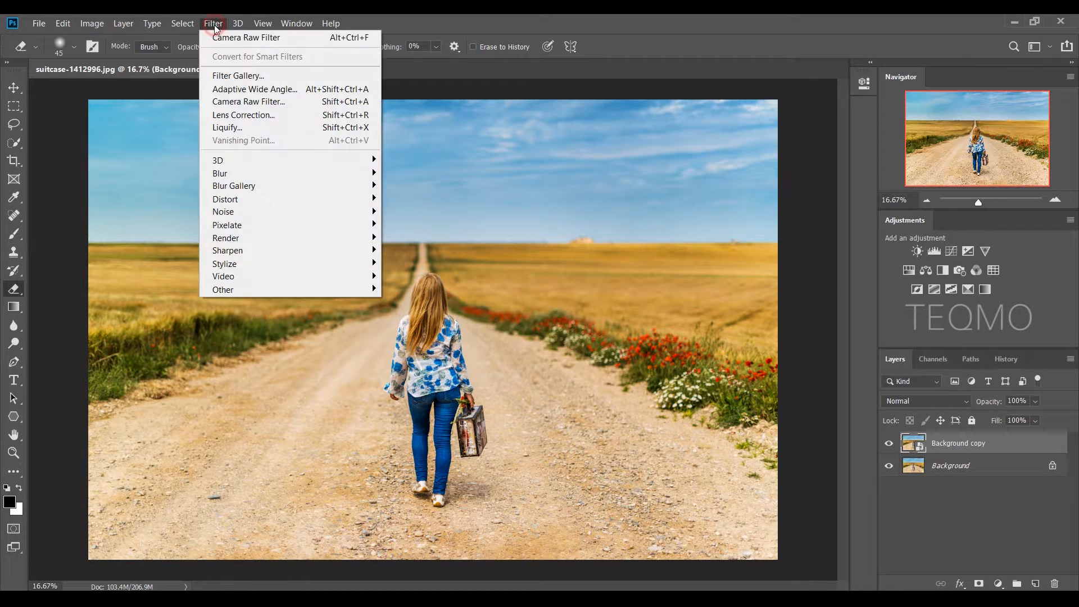
{"action": "left_click", "coordinate": [231, 102]}
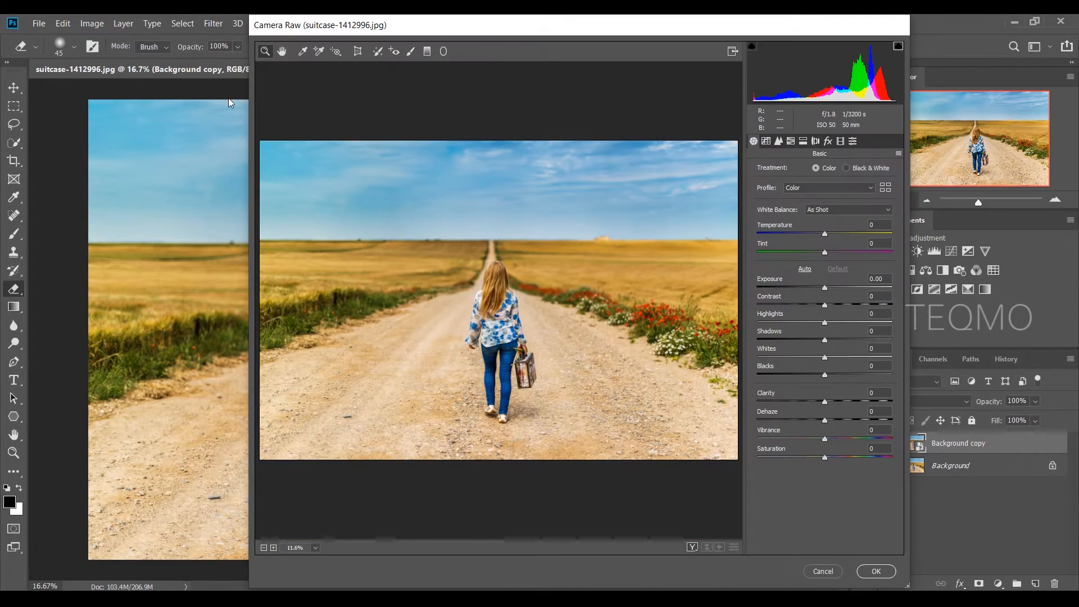
{"action": "left_click", "coordinate": [840, 142]}
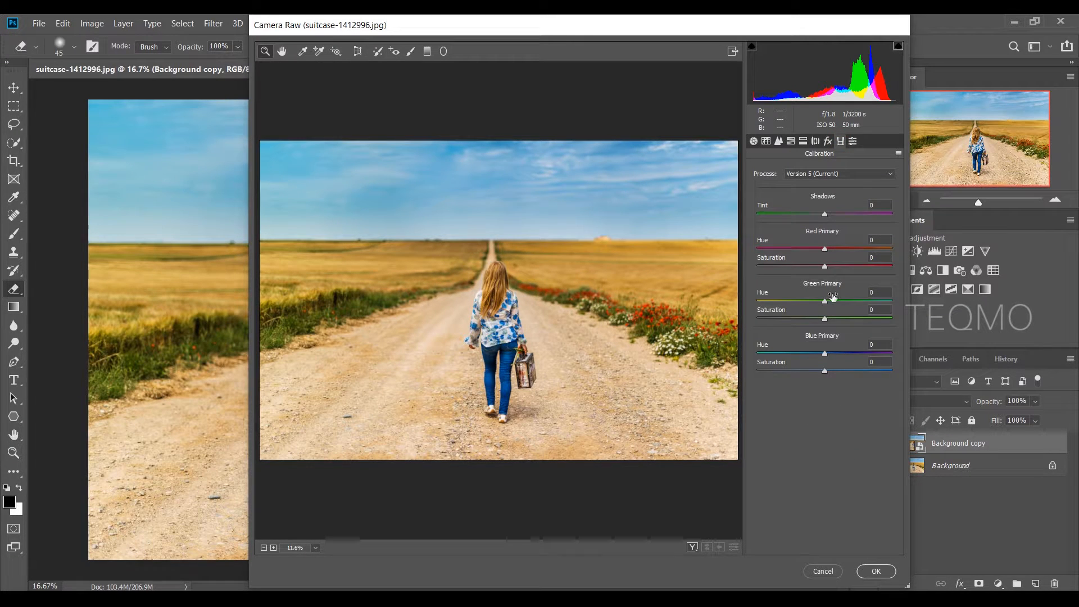
{"action": "left_click_drag", "start_coordinate": [825, 353], "coordinate": [839, 376]}
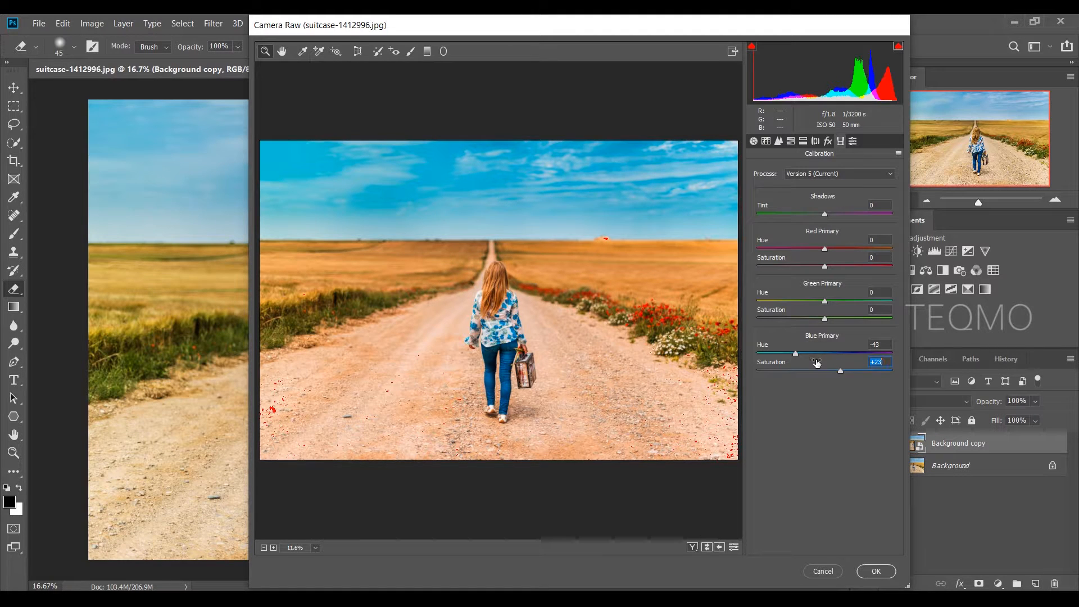
{"action": "left_click_drag", "start_coordinate": [796, 353], "coordinate": [794, 353]}
{"action": "left_click_drag", "start_coordinate": [825, 302], "coordinate": [856, 306]}
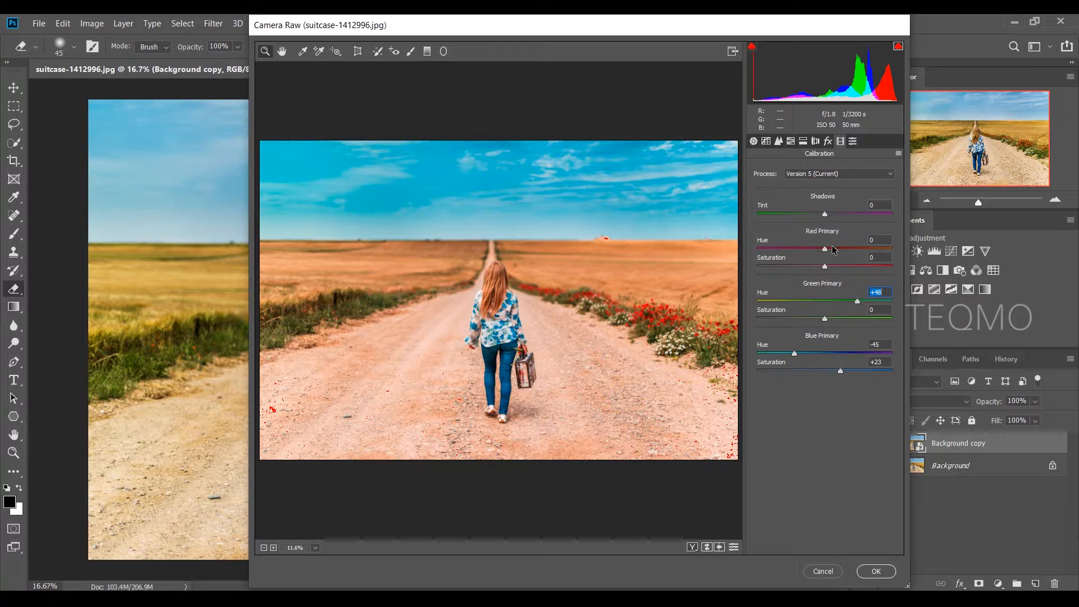
{"action": "left_click_drag", "start_coordinate": [826, 248], "coordinate": [797, 250]}
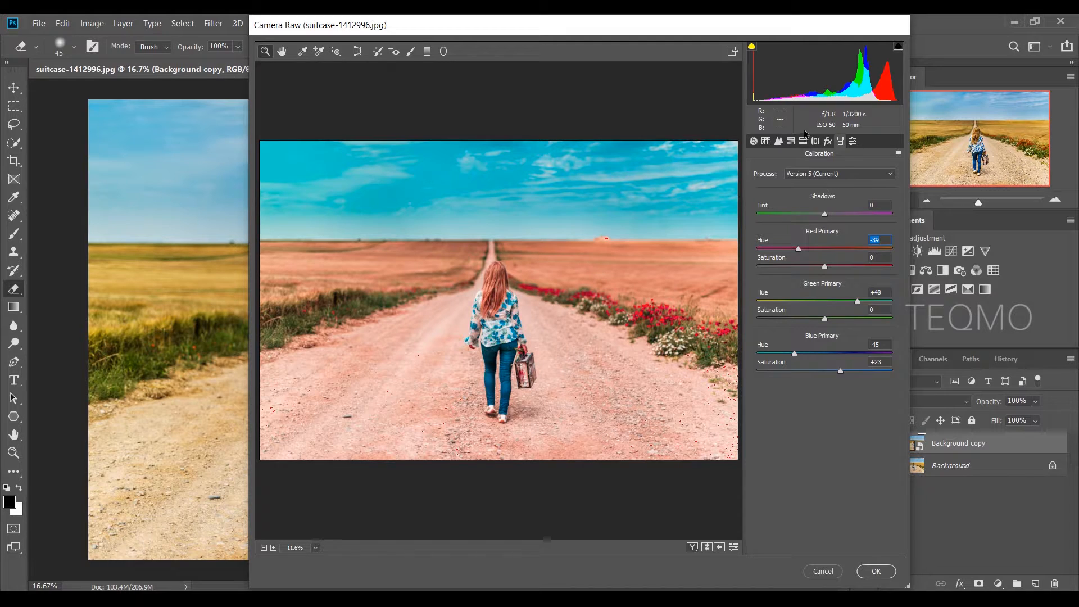
Shift the HSL hues to -30 for Reds, -23 for Blues, -9 for Yellows and +6 for Oranges
{"action": "left_click", "coordinate": [791, 141]}
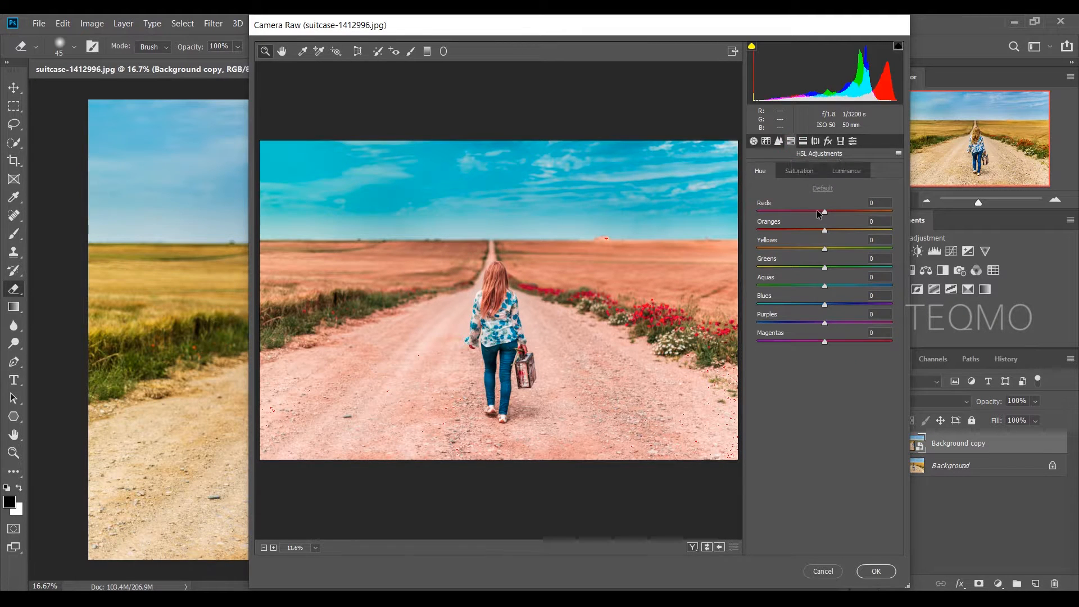
{"action": "left_click_drag", "start_coordinate": [822, 215], "coordinate": [802, 217]}
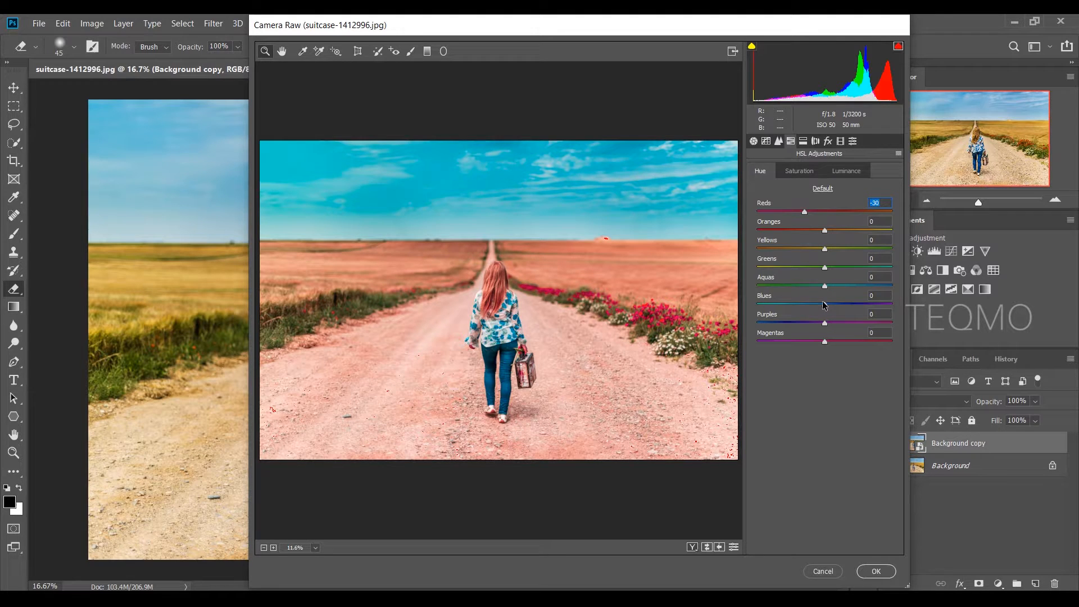
{"action": "left_click_drag", "start_coordinate": [825, 304], "coordinate": [808, 305]}
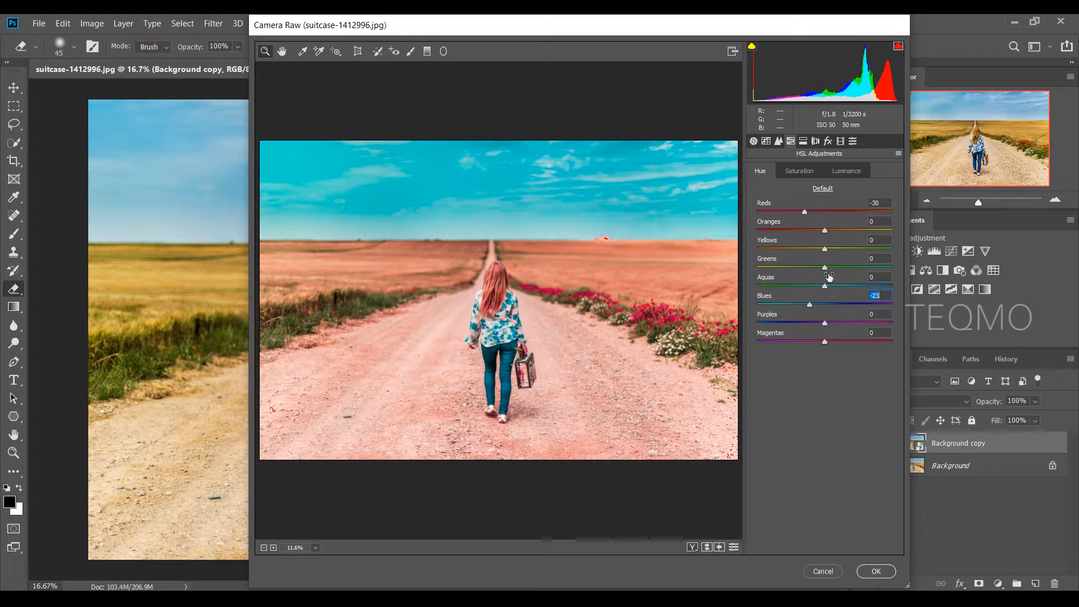
{"action": "mouse_move", "coordinate": [826, 253]}
{"action": "left_mouse_down"}
{"action": "mouse_move", "coordinate": [843, 252]}
{"action": "mouse_move", "coordinate": [804, 253]}
{"action": "mouse_move", "coordinate": [818, 251]}
{"action": "mouse_move", "coordinate": [814, 234]}
{"action": "mouse_move", "coordinate": [844, 229]}
{"action": "mouse_move", "coordinate": [791, 234]}
{"action": "mouse_move", "coordinate": [831, 235]}
{"action": "left_mouse_up"}
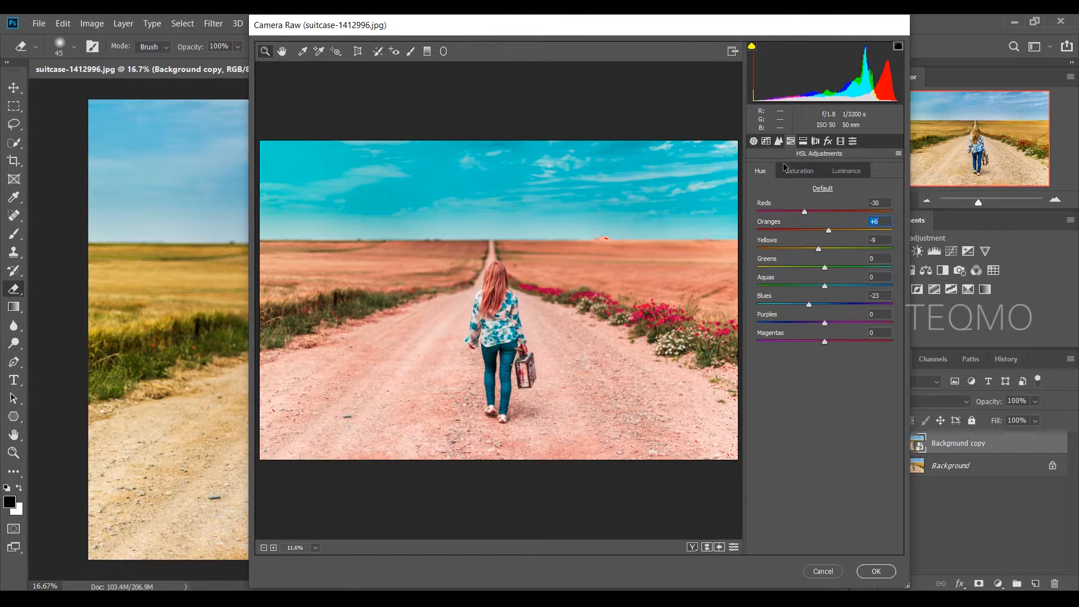
Set the basic Exposure to -0.40, Highlights -23, Shadows +17, Whites -13, Blacks +6, Clarity +5 and Dehaze -11
{"action": "left_click", "coordinate": [753, 141]}
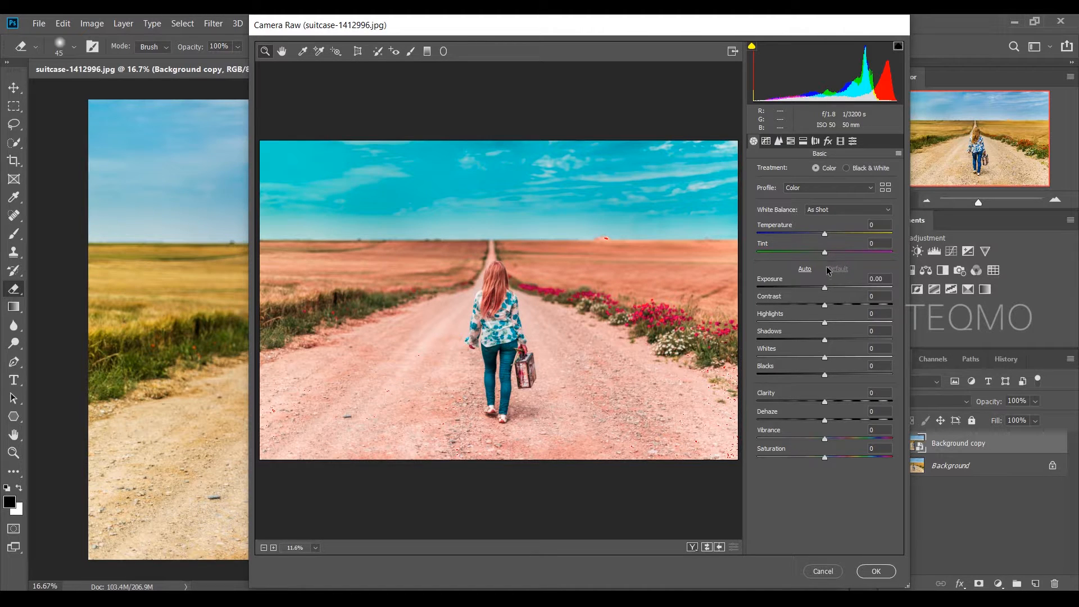
{"action": "left_click_drag", "start_coordinate": [824, 288], "coordinate": [819, 292]}
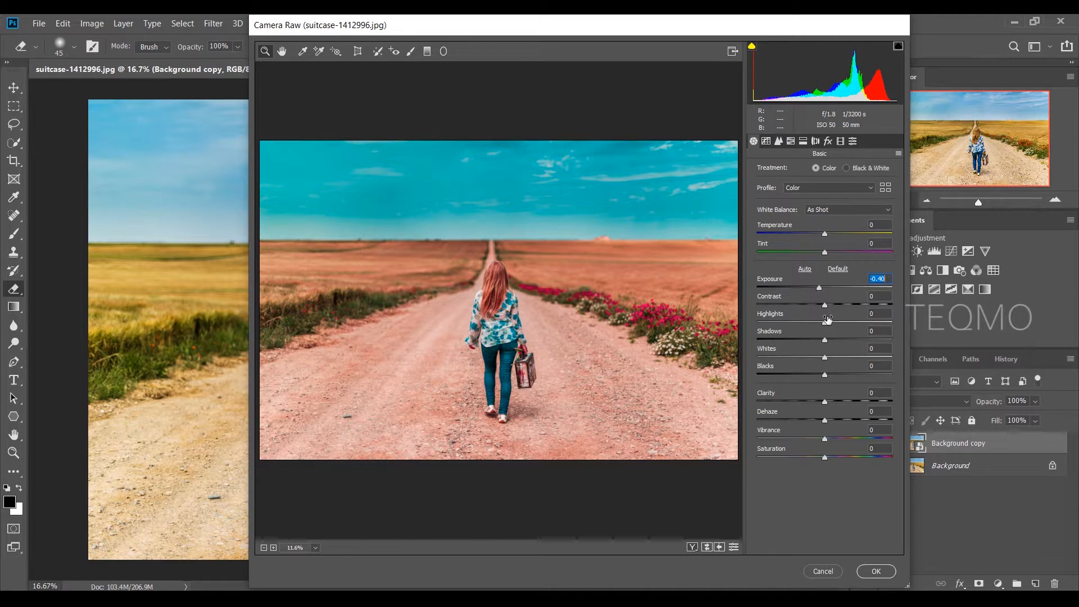
{"action": "mouse_move", "coordinate": [823, 329]}
{"action": "left_mouse_down"}
{"action": "mouse_move", "coordinate": [803, 328]}
{"action": "mouse_move", "coordinate": [830, 328]}
{"action": "mouse_move", "coordinate": [809, 329]}
{"action": "mouse_move", "coordinate": [834, 341]}
{"action": "left_mouse_up"}
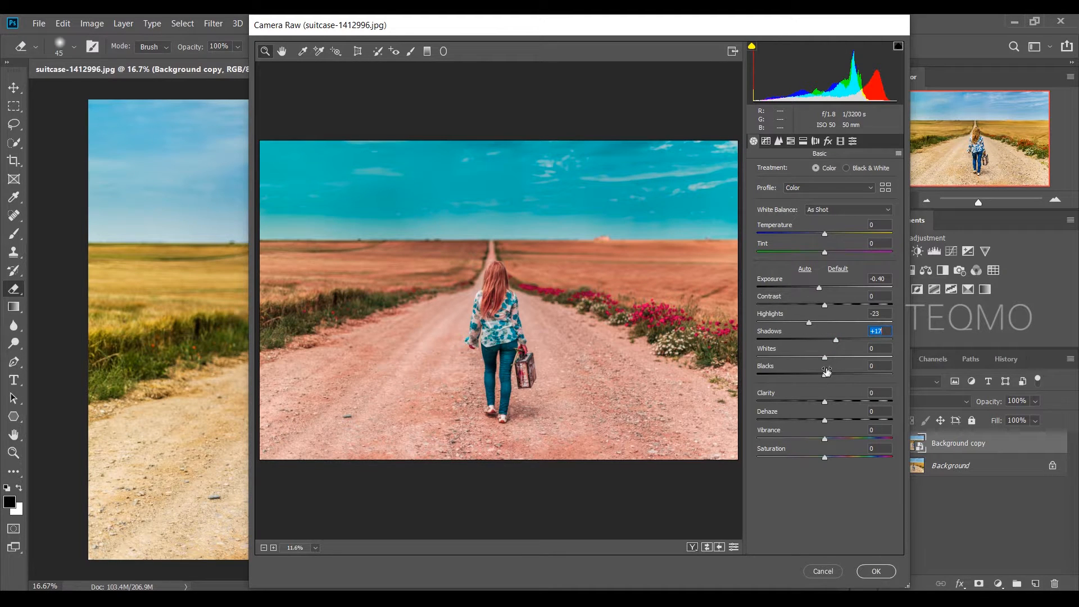
{"action": "left_click_drag", "start_coordinate": [824, 357], "coordinate": [828, 404]}
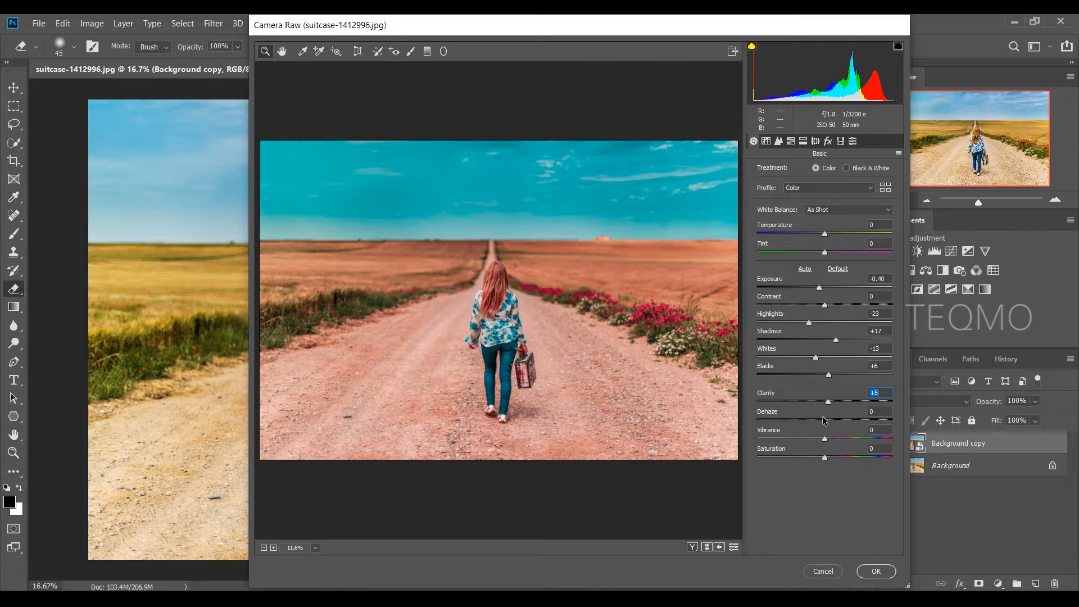
{"action": "mouse_move", "coordinate": [823, 421]}
{"action": "left_mouse_down"}
{"action": "mouse_move", "coordinate": [830, 433]}
{"action": "mouse_move", "coordinate": [814, 426]}
{"action": "left_mouse_up"}
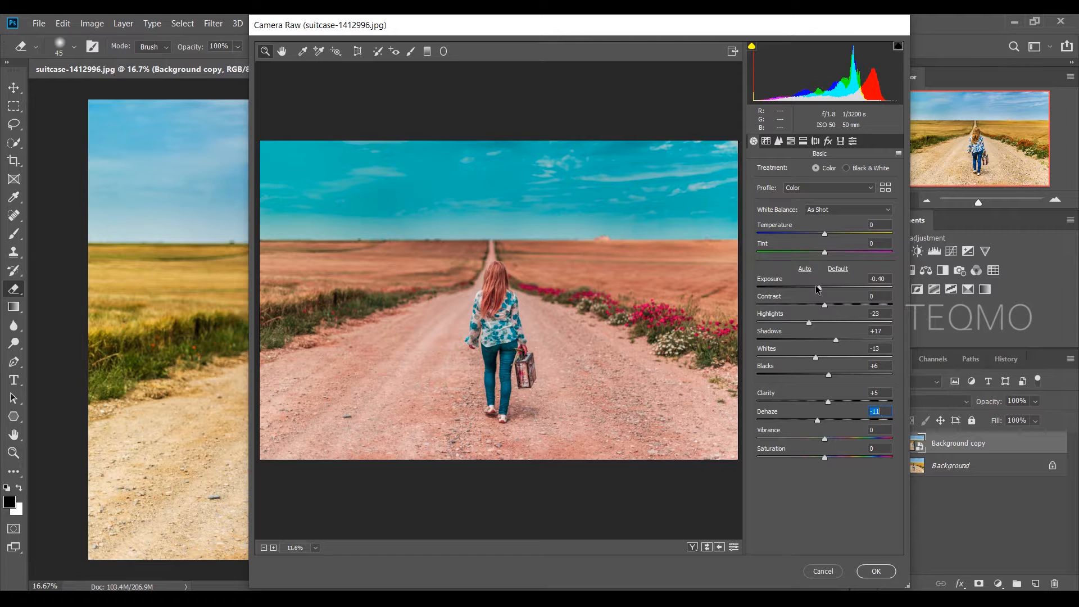
Darken the photo's edges with a post-crop vignette amount of -38
{"action": "left_click", "coordinate": [777, 141]}
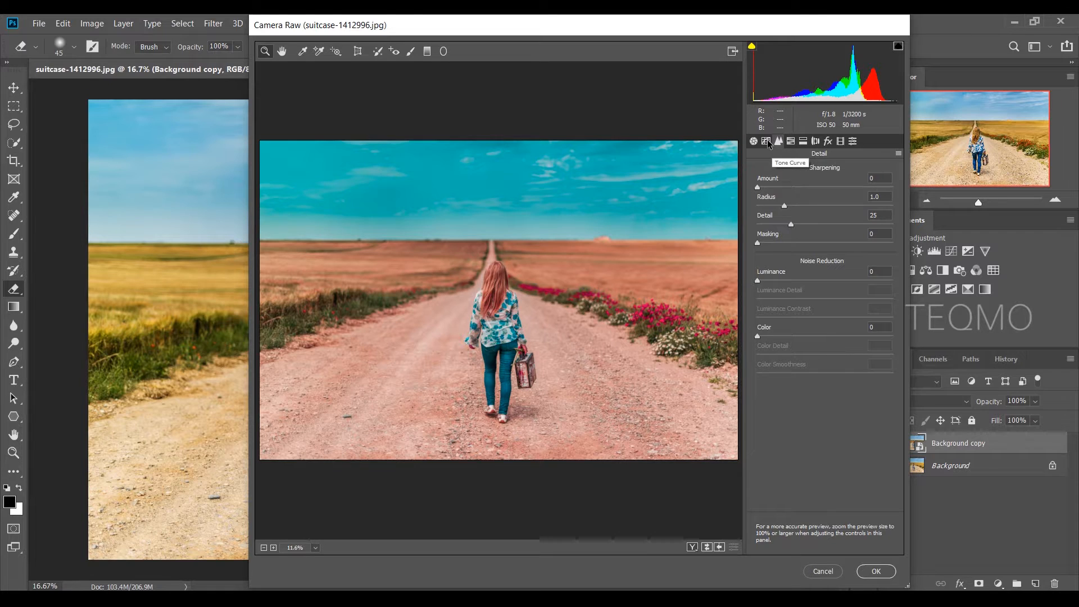
{"action": "left_click", "coordinate": [789, 141]}
{"action": "left_click", "coordinate": [803, 142]}
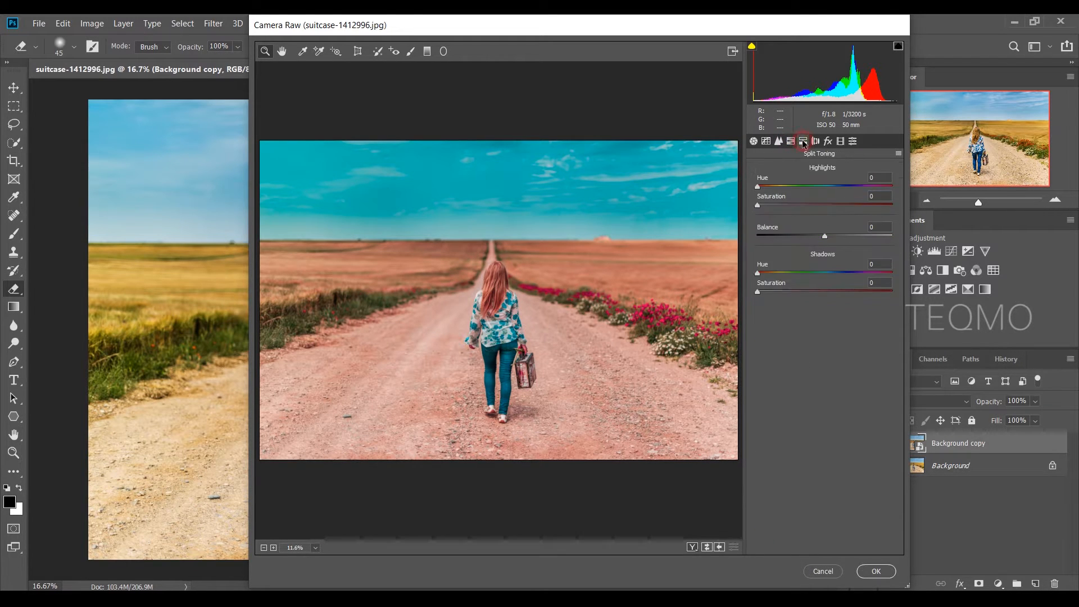
{"action": "left_click", "coordinate": [815, 142]}
{"action": "left_click", "coordinate": [828, 142]}
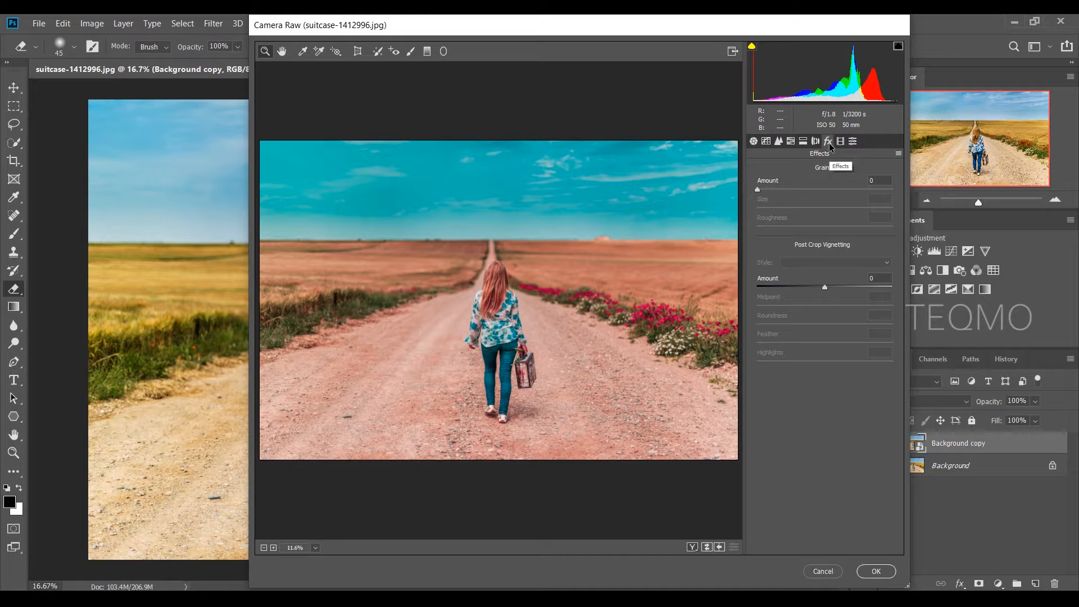
{"action": "left_click_drag", "start_coordinate": [824, 285], "coordinate": [800, 288]}
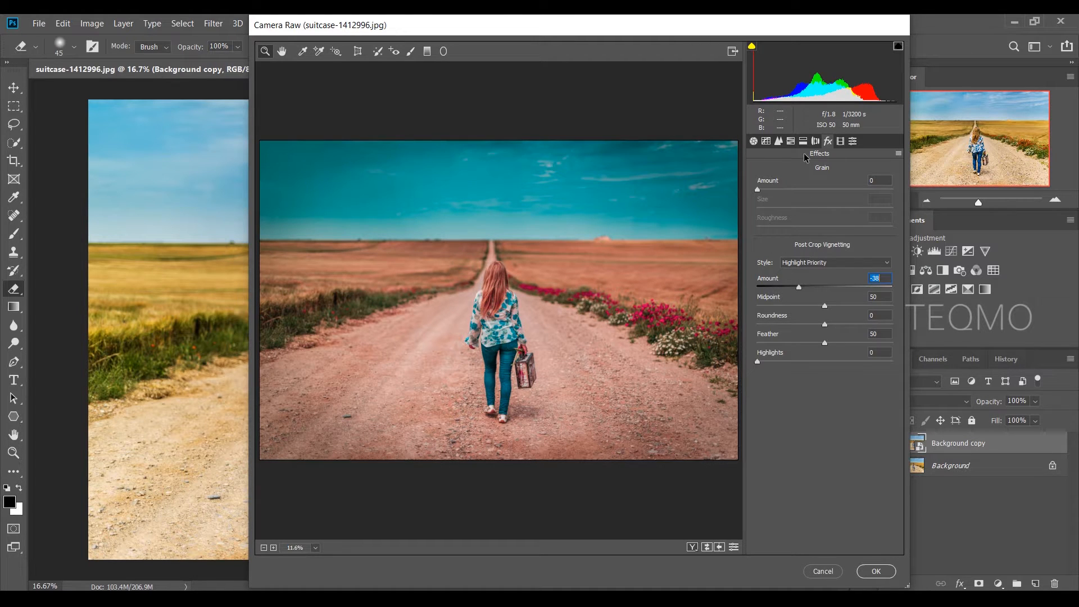
Fade the RGB point curve by raising its black end, lowering its white end and adding points at 66/59 and 193/189, then apply the filter
{"action": "left_click", "coordinate": [766, 141]}
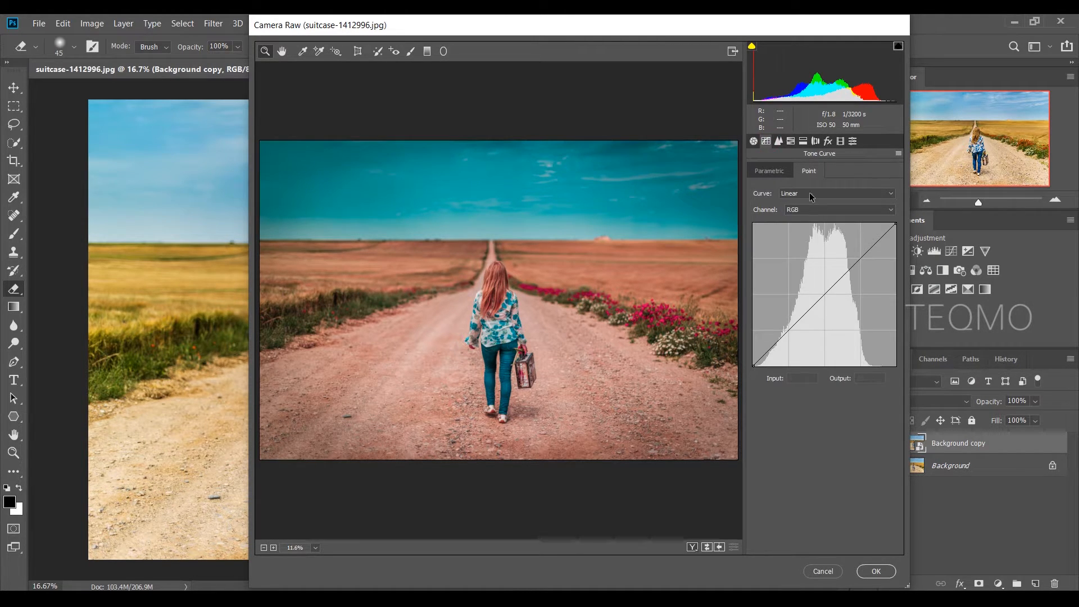
{"action": "left_click_drag", "start_coordinate": [754, 365], "coordinate": [788, 333]}
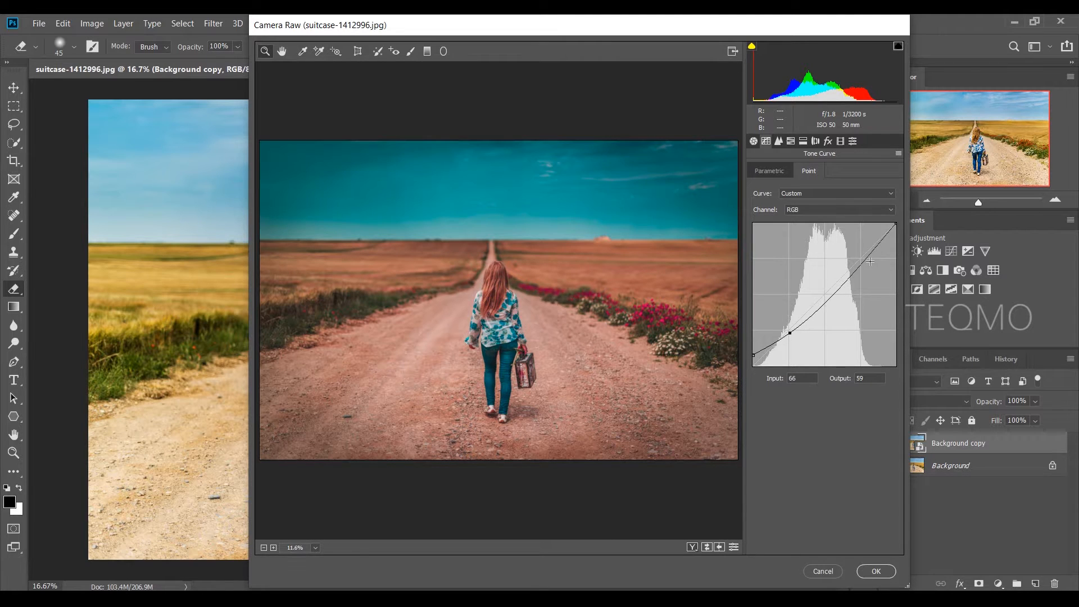
{"action": "left_click_drag", "start_coordinate": [897, 224], "coordinate": [861, 259]}
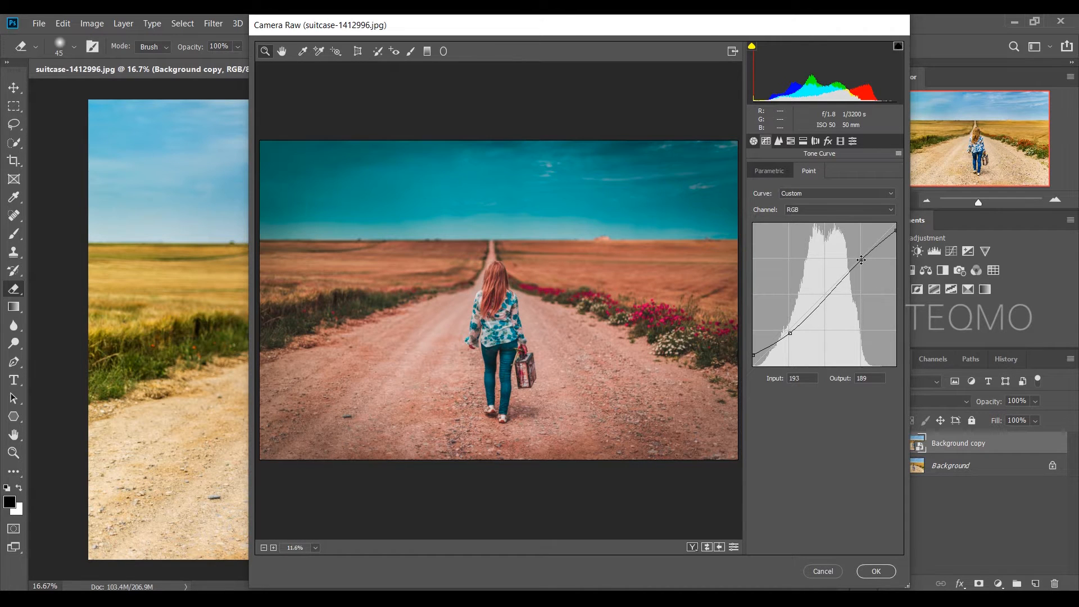
{"action": "left_click", "coordinate": [878, 570]}
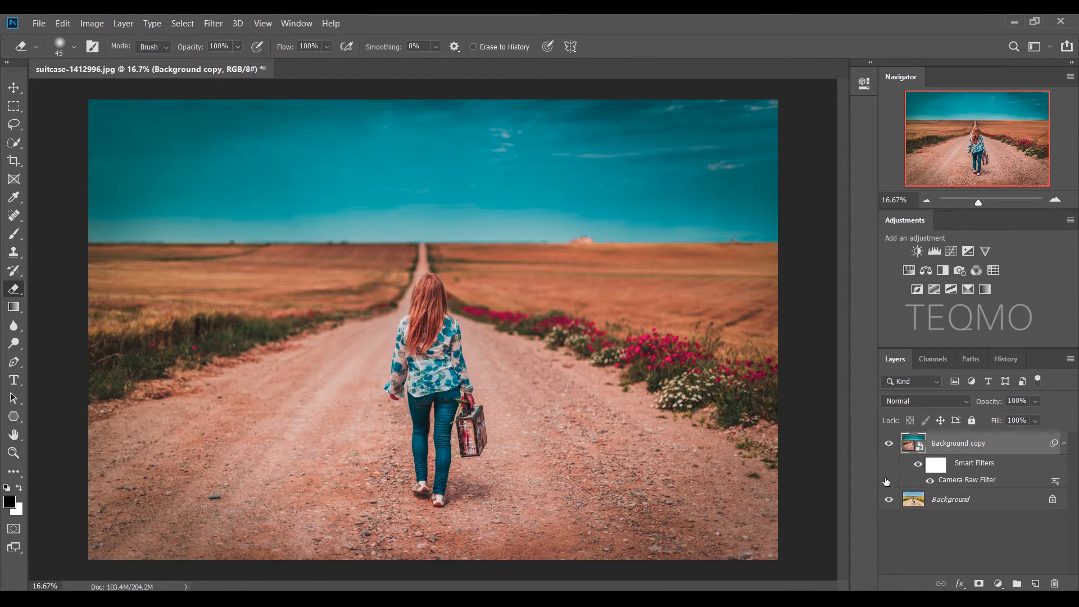
Toggle the Background copy layer's visibility to compare the graded photo with the original
{"action": "left_click", "coordinate": [890, 444]}
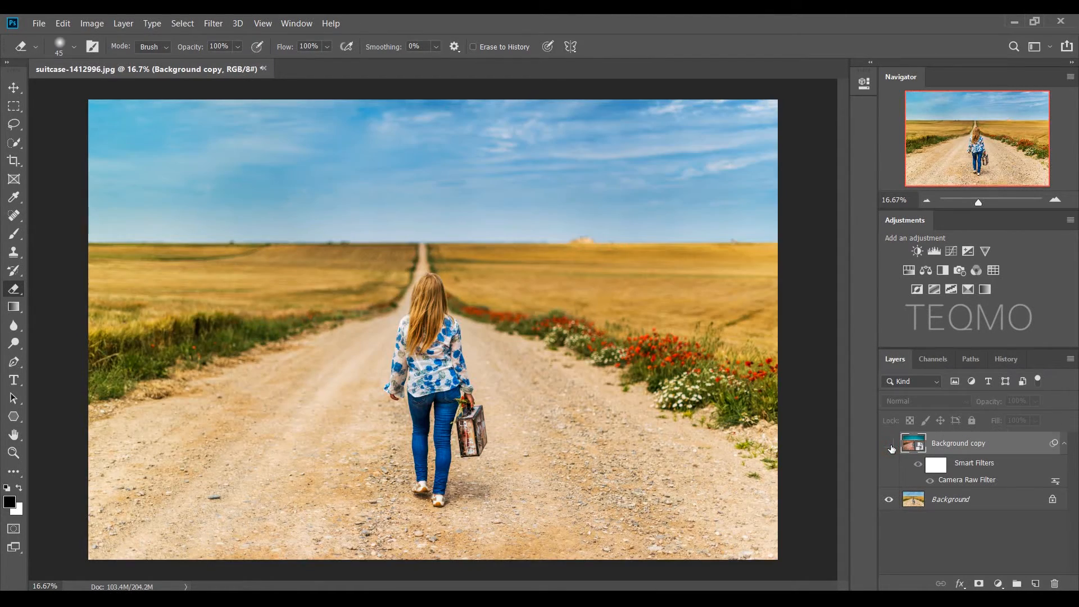
{"action": "left_click", "coordinate": [890, 443]}
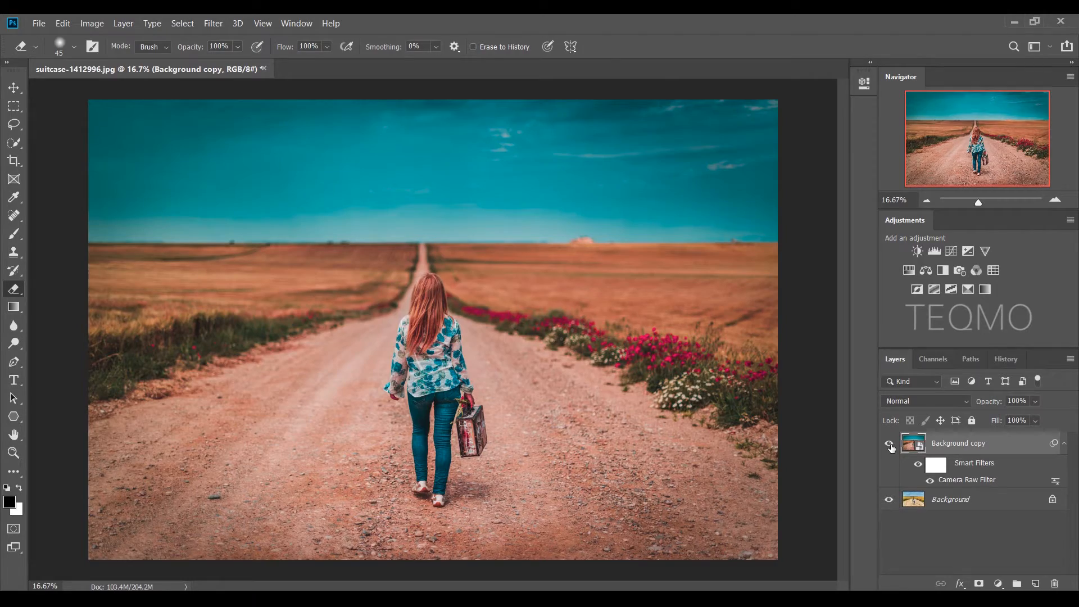
{"action": "left_click", "coordinate": [889, 444]}
{"action": "left_click", "coordinate": [890, 444]}
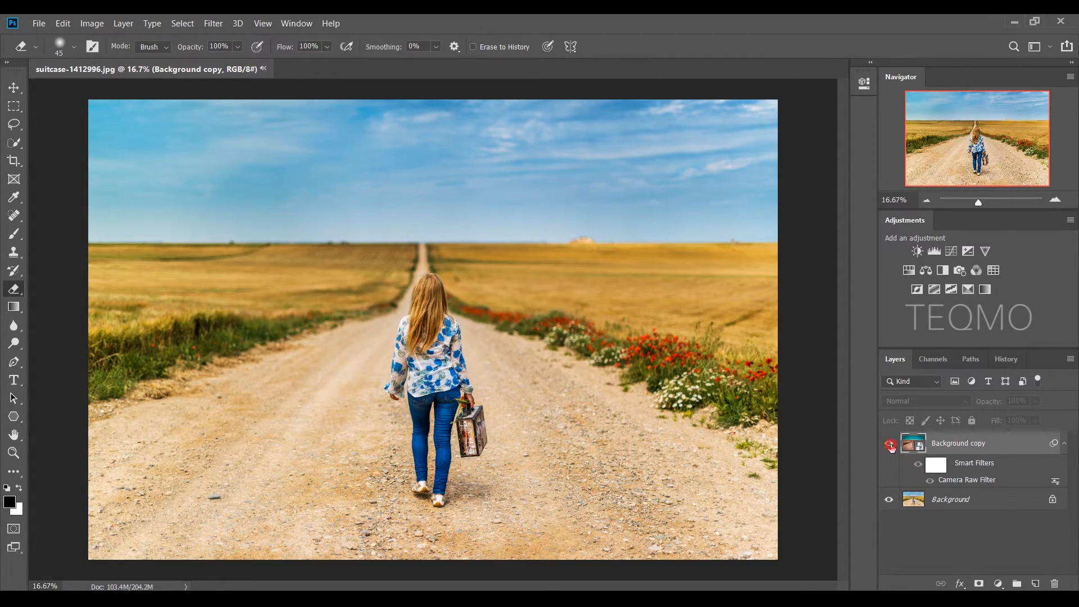